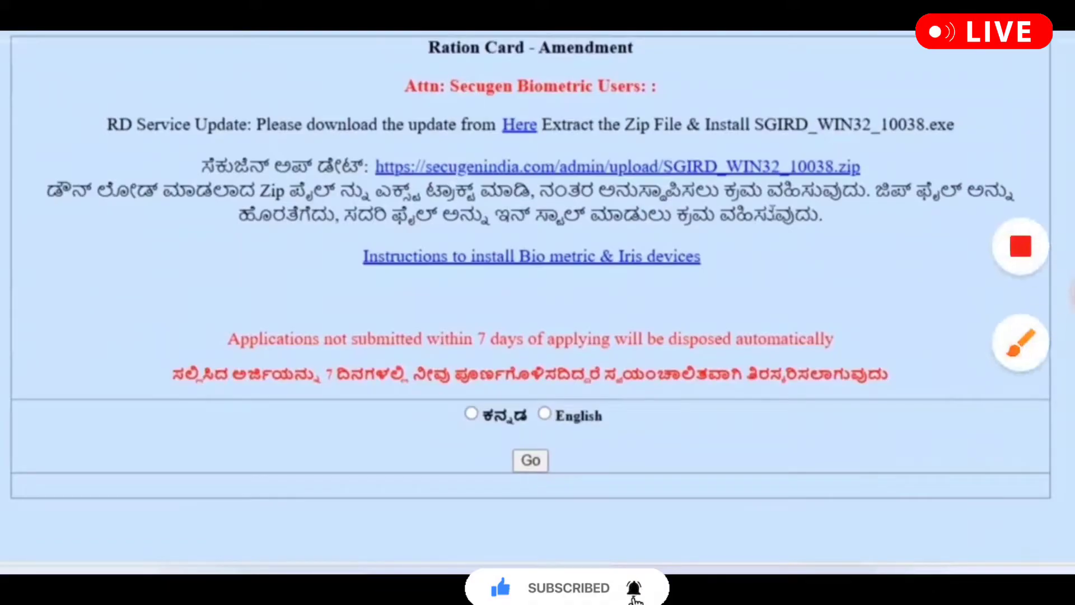
left_click(1020, 343)
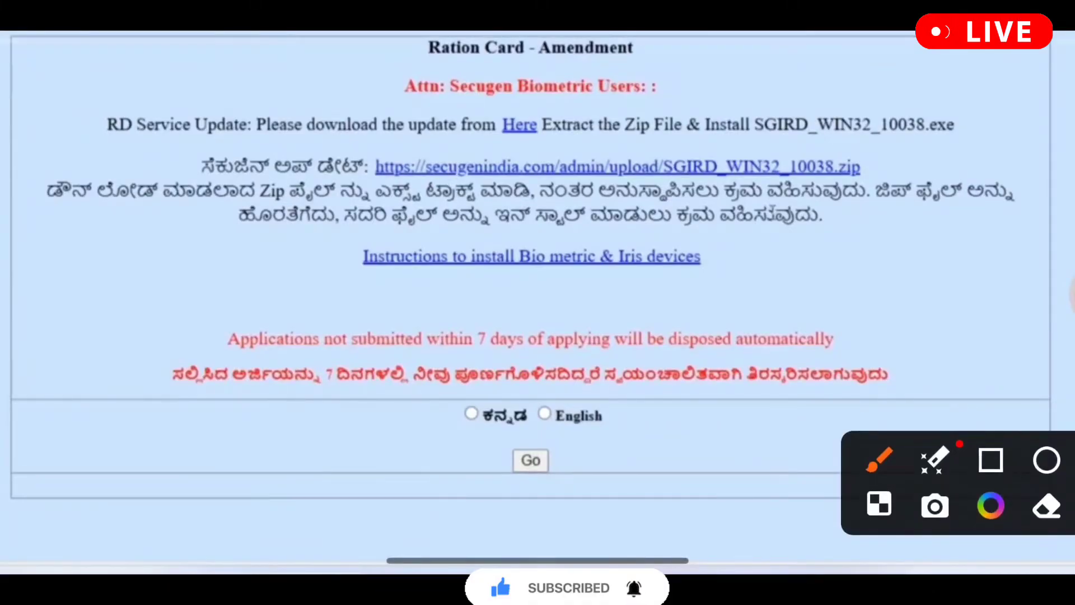
left_click_drag(827, 102, 529, 111)
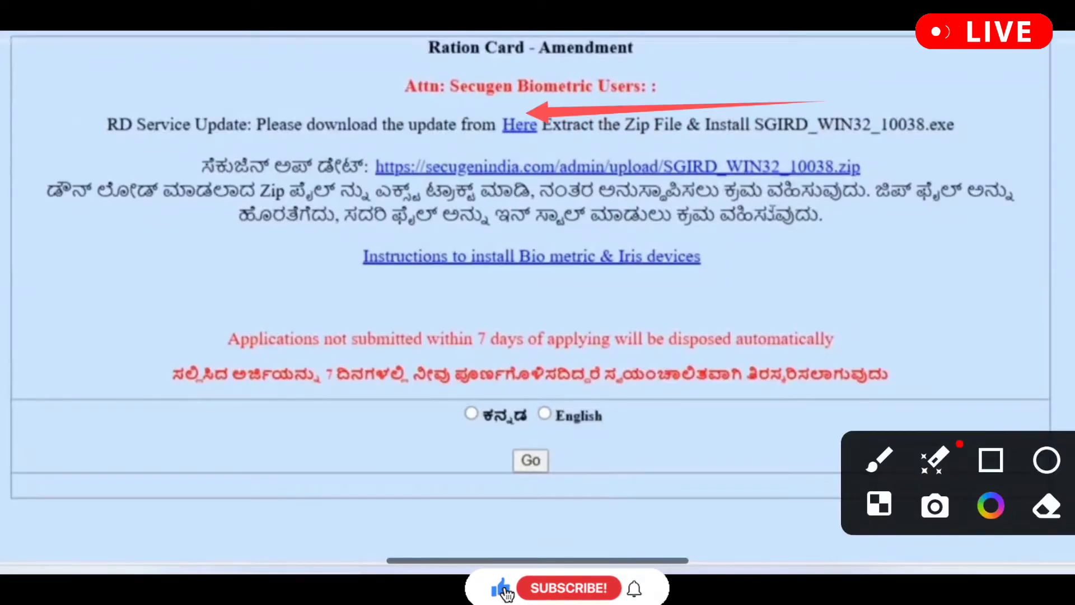
left_click_drag(928, 269, 719, 274)
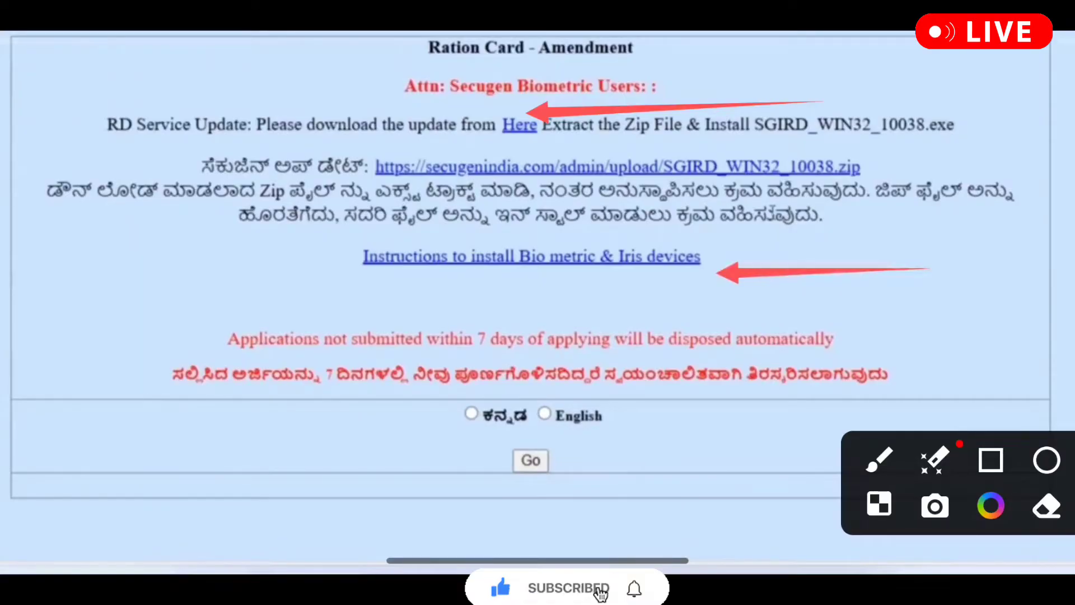
left_click_drag(882, 296, 514, 396)
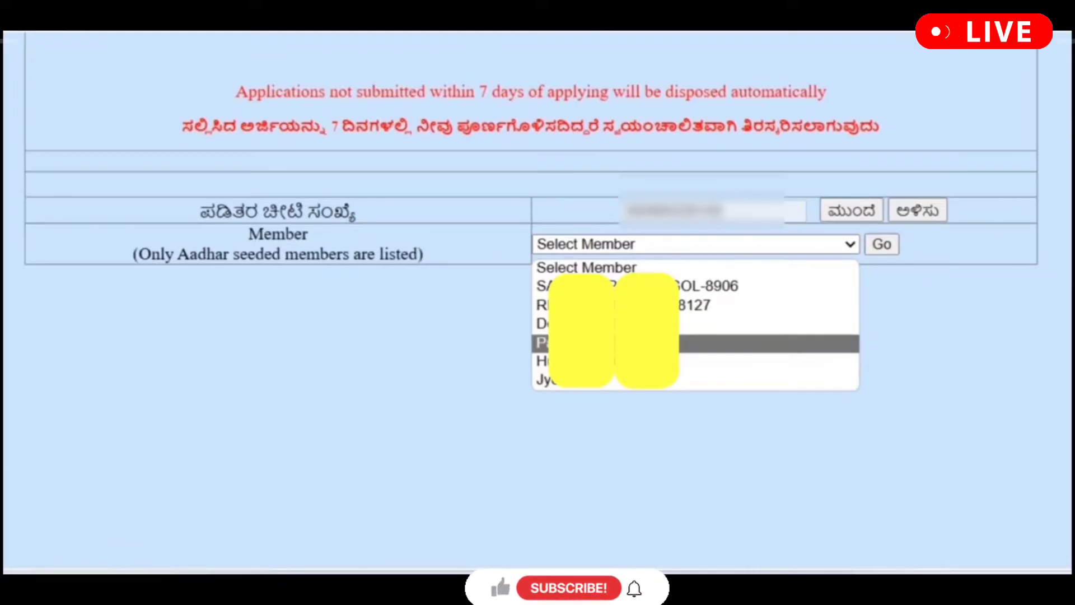
left_click(1071, 295)
left_click(1020, 346)
left_click(879, 459)
left_click_drag(396, 330, 522, 273)
left_click_drag(391, 388, 524, 311)
left_click_drag(394, 448, 526, 363)
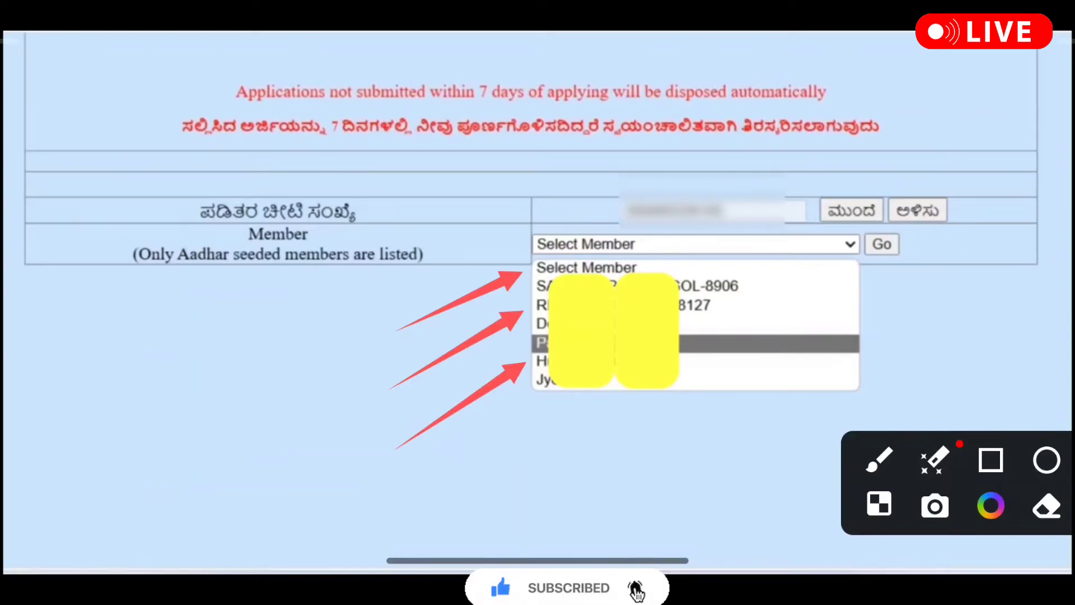
- Choose the authenticating family member from the Aadhaar-seeded member list and submit the fingerprint and captcha verification
left_click(556, 343)
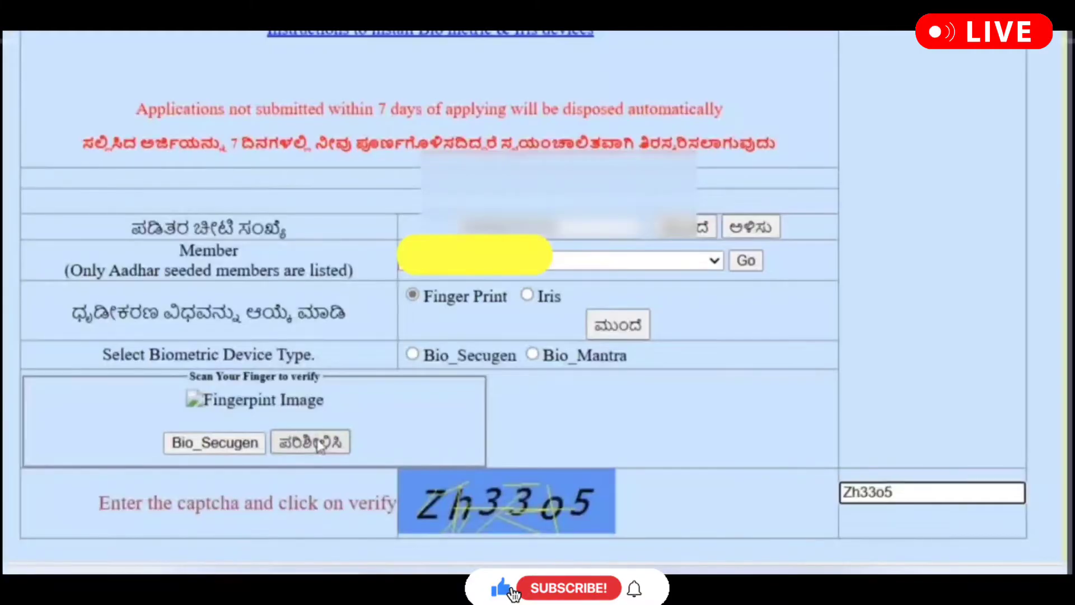
left_click(317, 443)
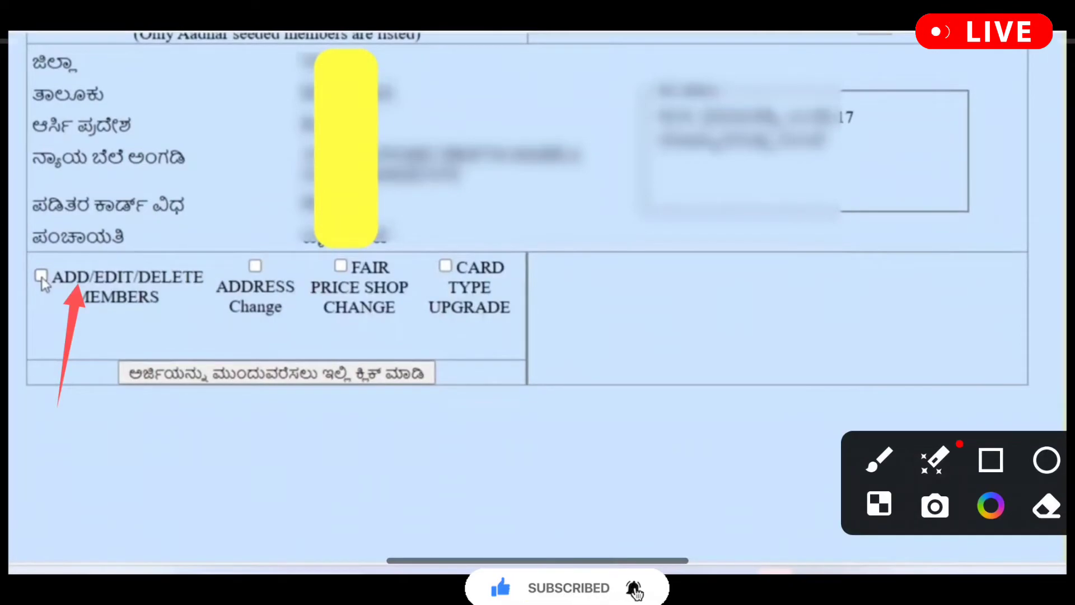
left_click_drag(140, 351, 244, 275)
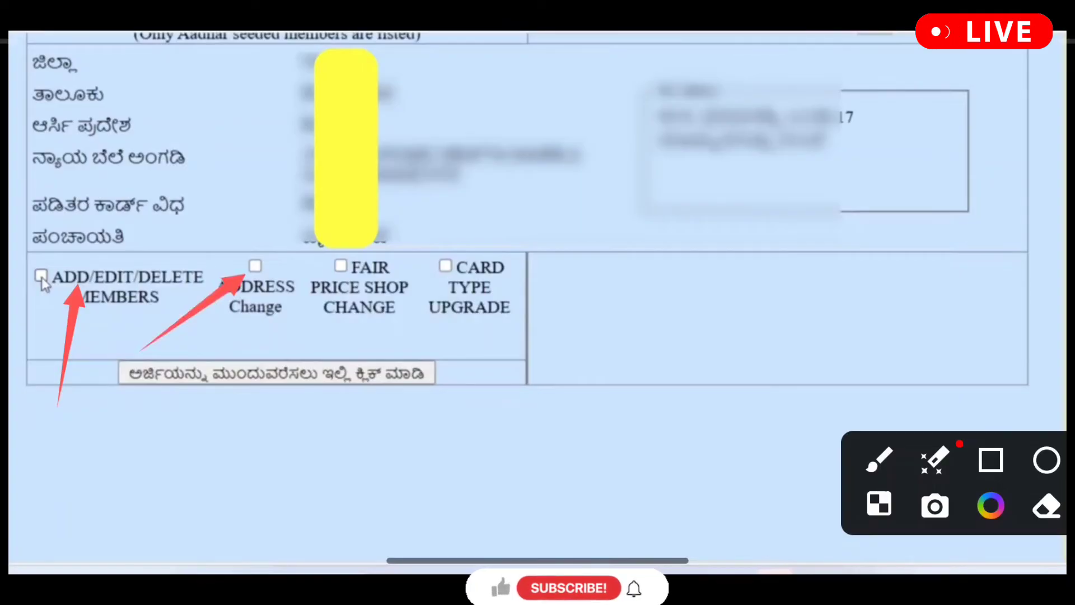
left_click_drag(278, 331, 336, 270)
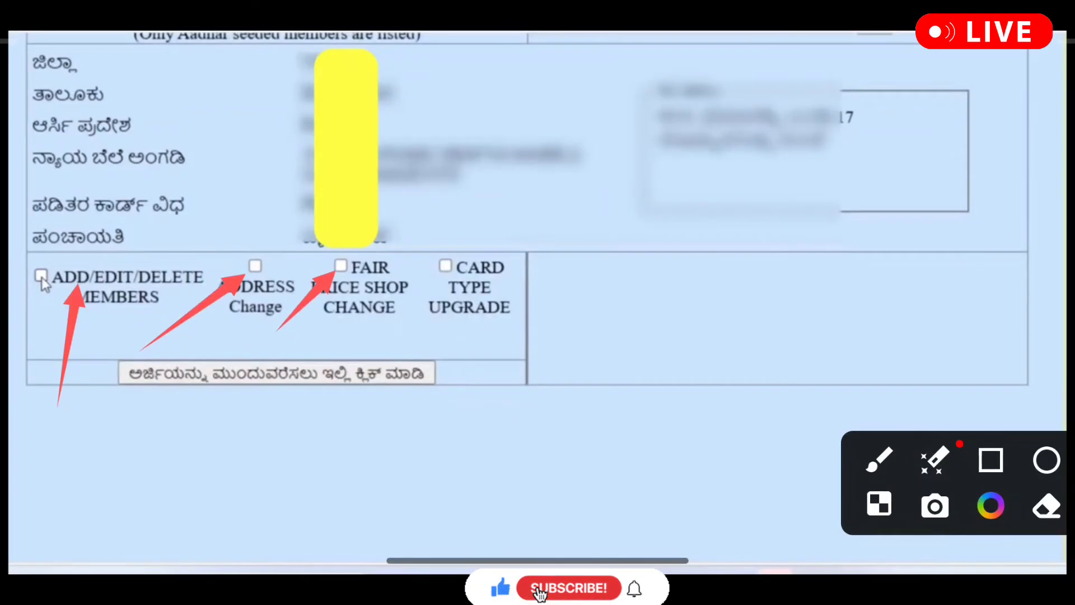
left_click_drag(374, 332, 438, 273)
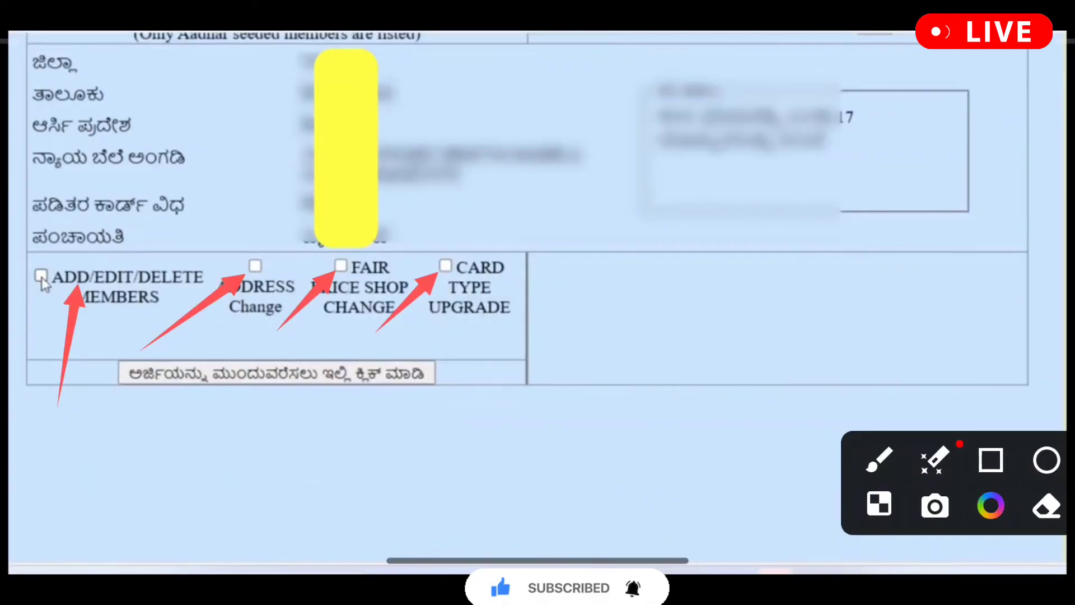
left_click_drag(90, 417, 53, 306)
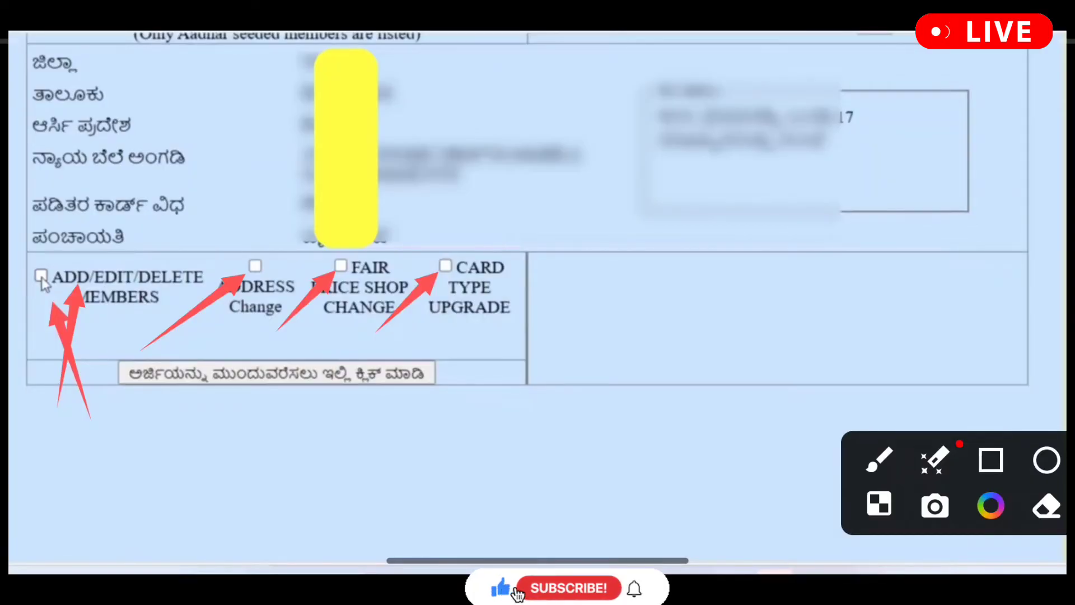
key("Escape")
- Proceed with the ADD/EDIT/DELETE MEMBERS amendment of the ration card and start adding a new member
left_click(41, 276)
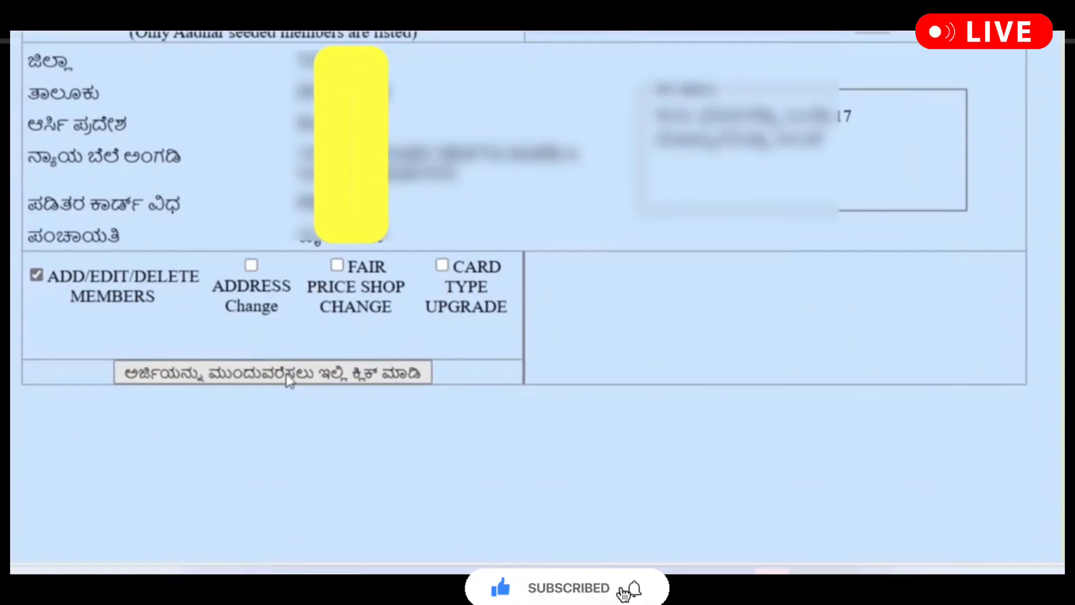
left_click(287, 376)
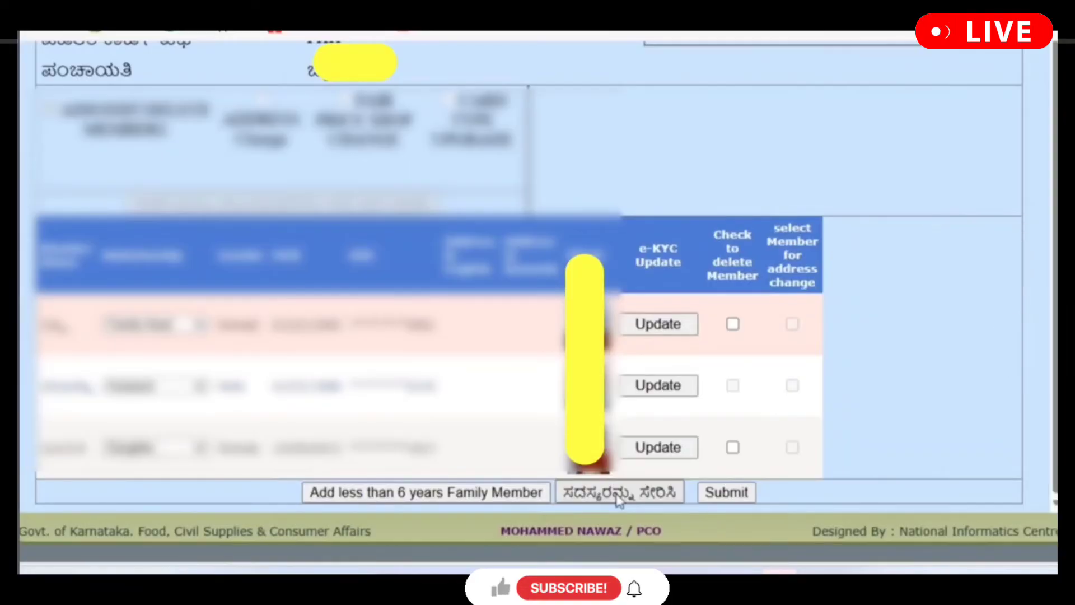
left_click(1020, 343)
left_click_drag(888, 324, 608, 492)
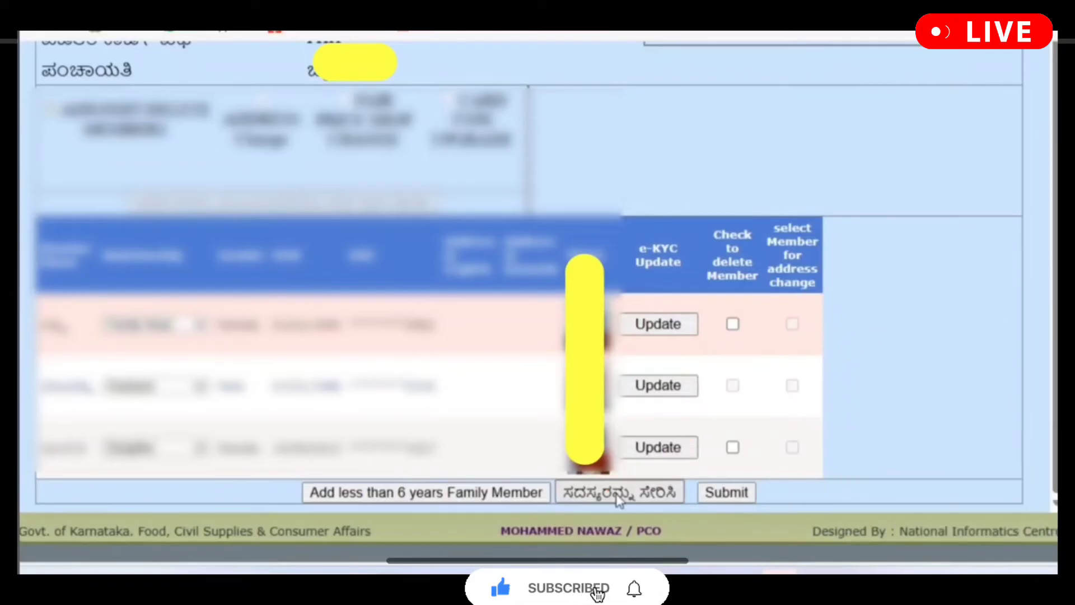
left_click(617, 493)
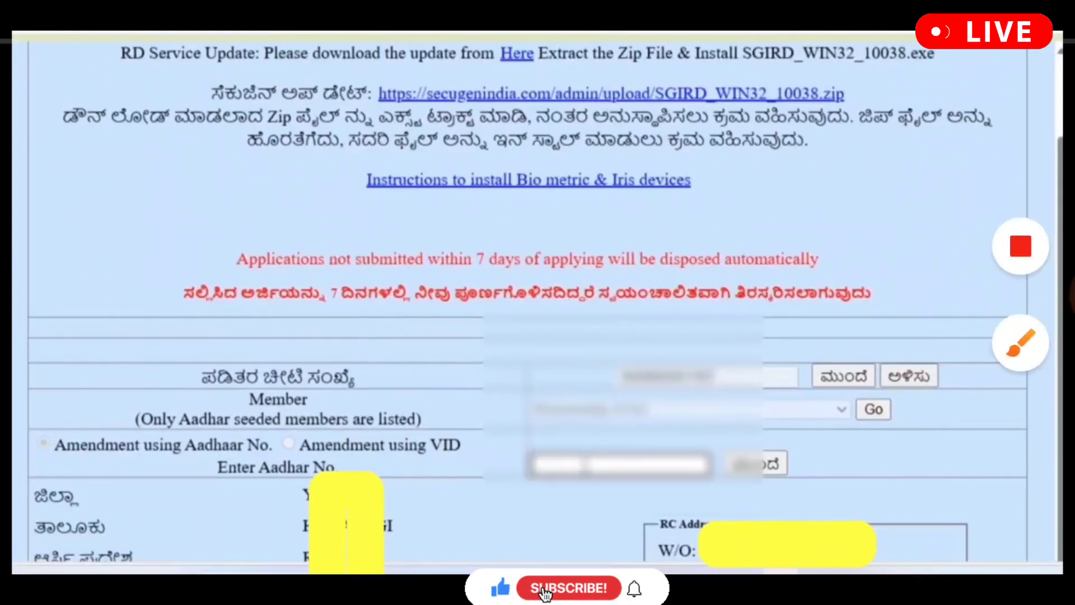
left_click_drag(806, 297, 640, 440)
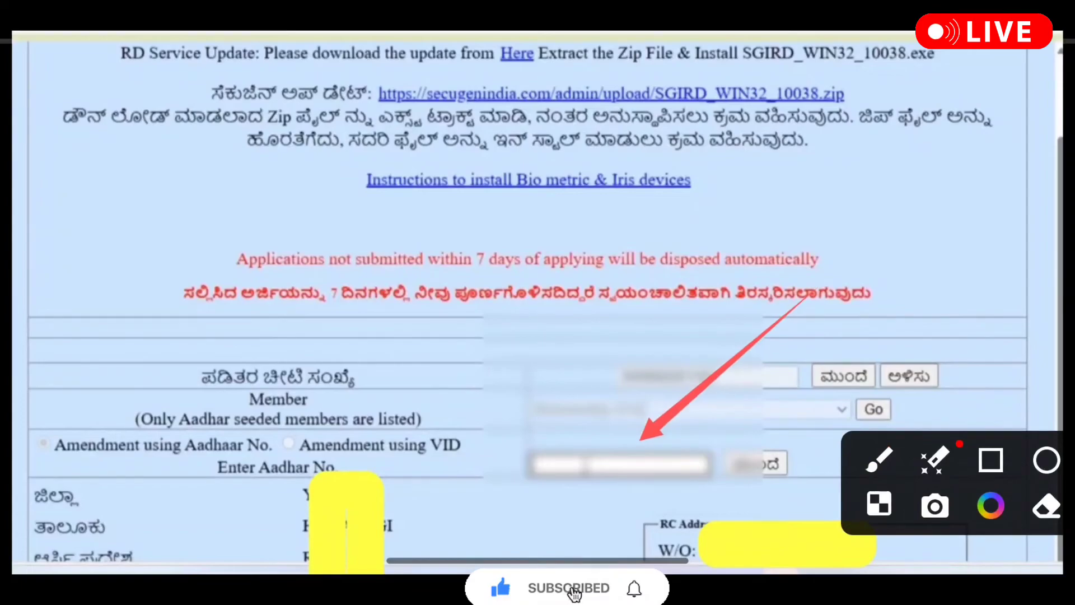
left_click_drag(877, 356, 787, 452)
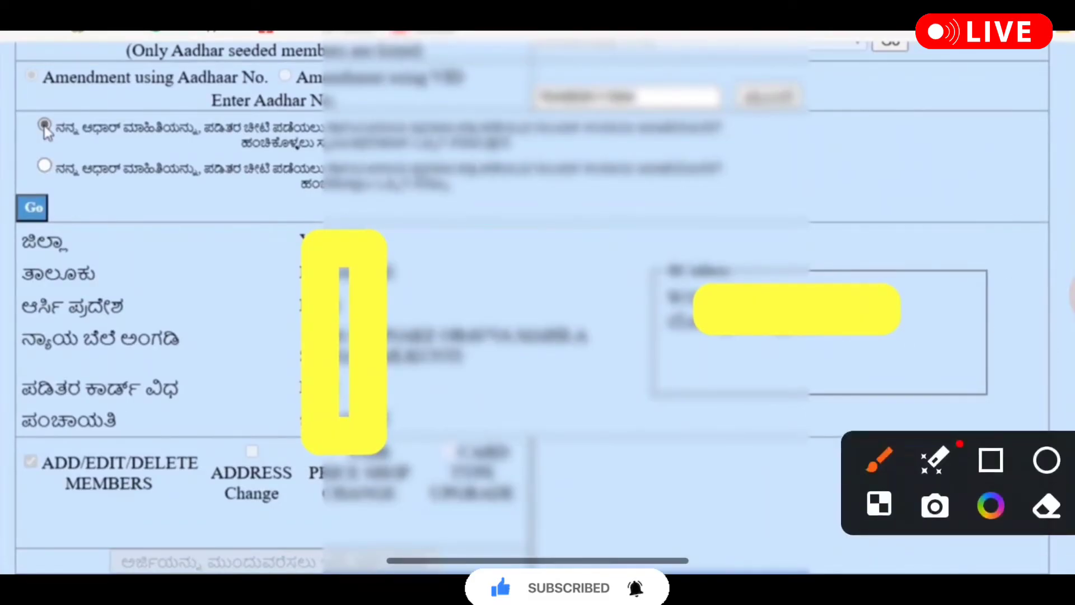
left_click_drag(392, 148, 84, 135)
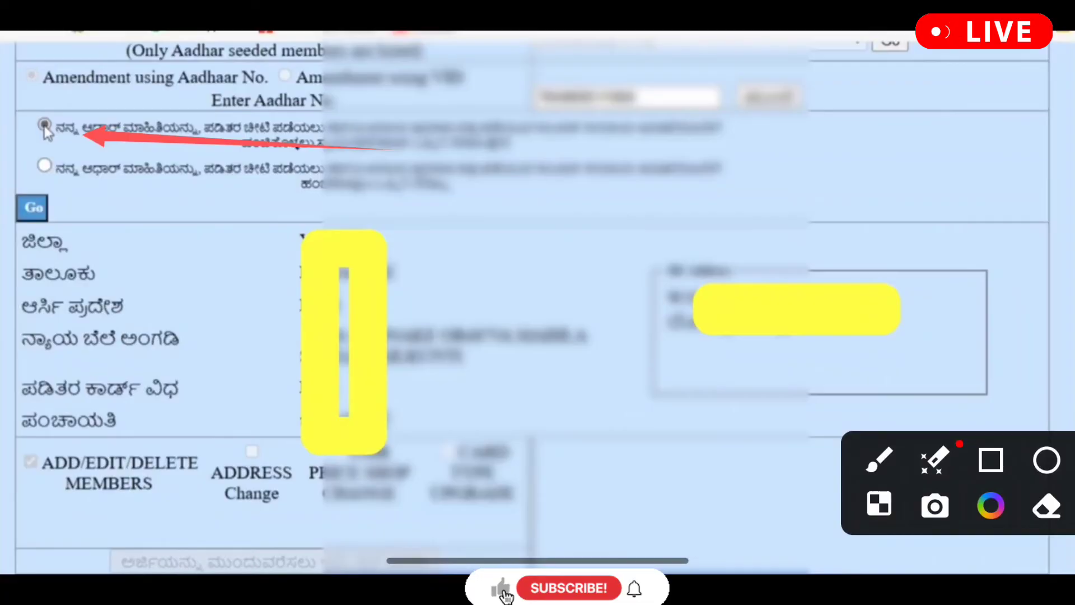
left_click_drag(240, 199, 49, 207)
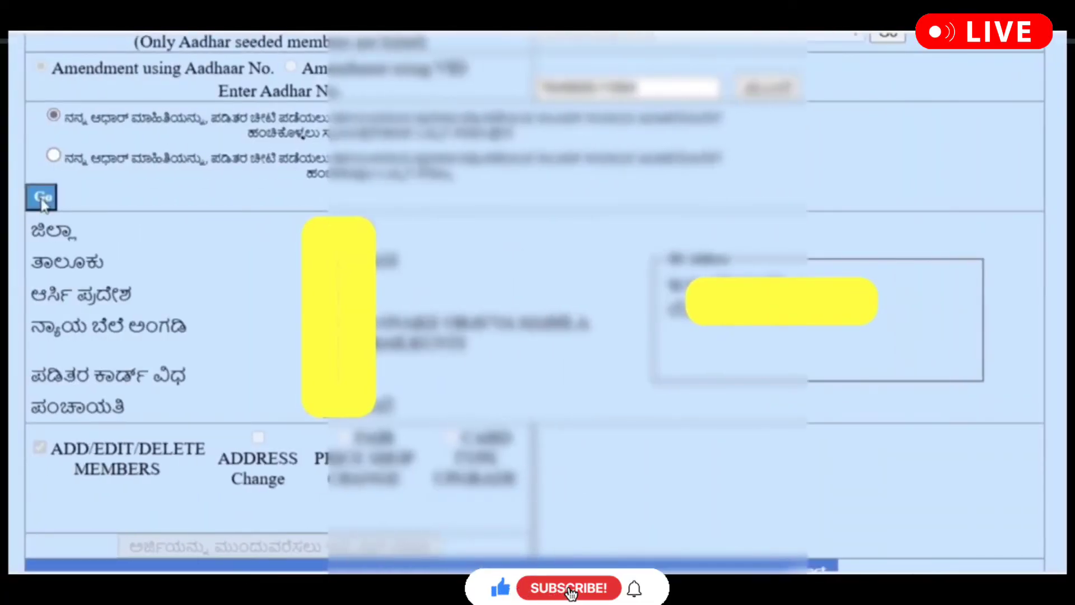
- Submit the new member's Aadhaar data-sharing consent and choose Finger Print as the verification method
left_click(43, 201)
left_click(542, 91)
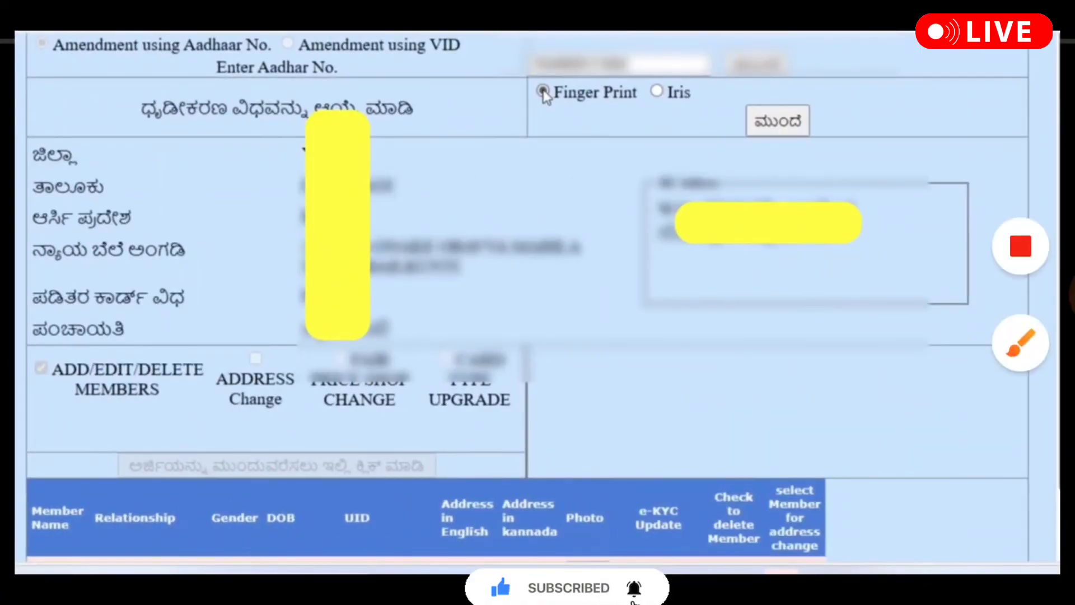
left_click(1020, 340)
left_click_drag(485, 218, 540, 105)
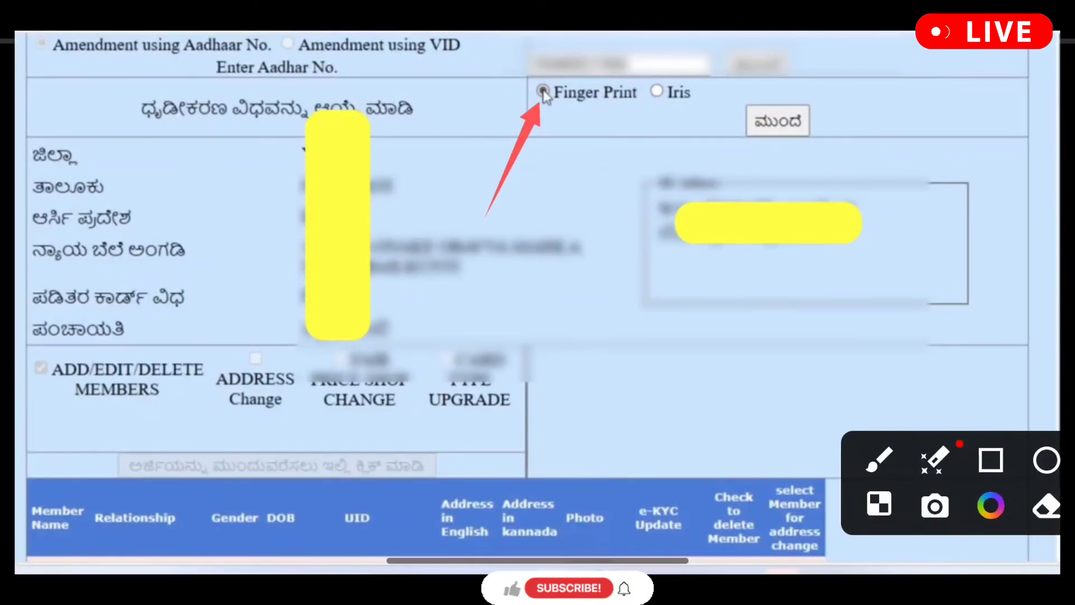
left_click_drag(624, 303, 773, 125)
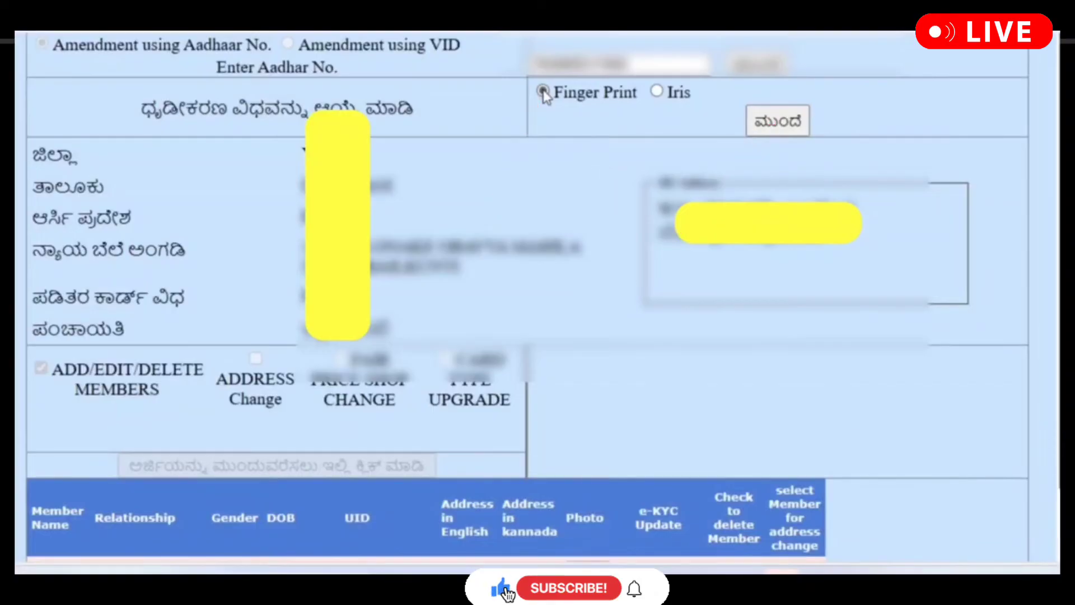
left_click(542, 93)
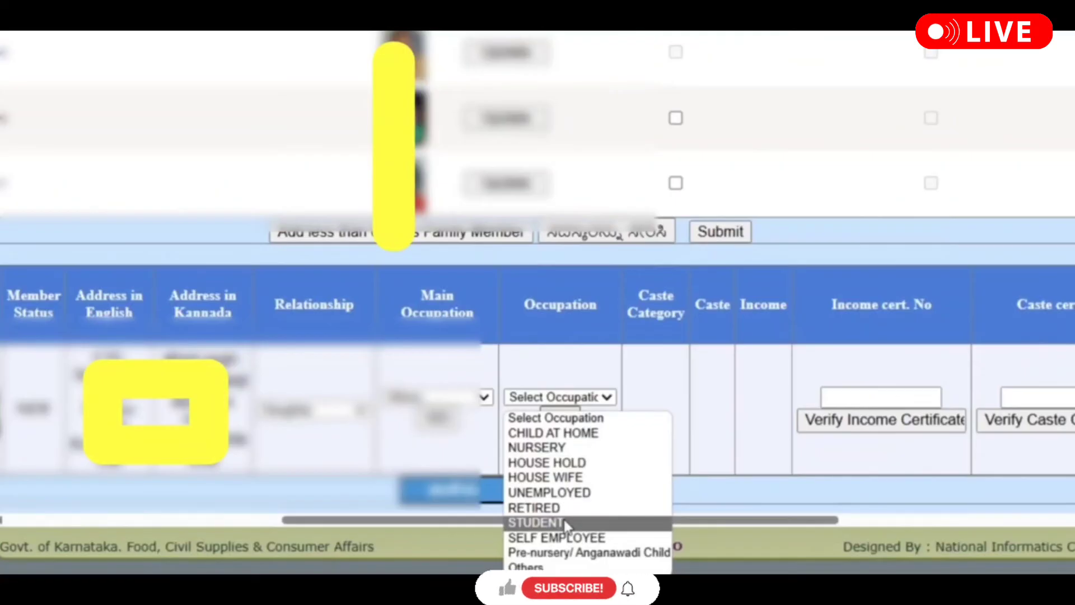
- Set the new member's occupation to STUDENT
left_click(566, 522)
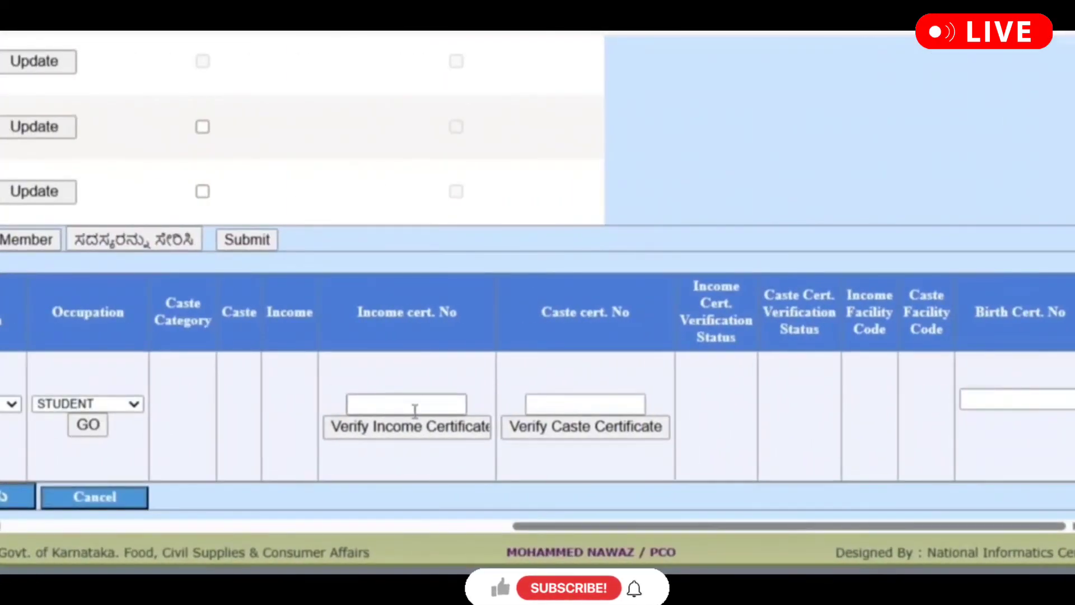
left_click_drag(545, 294, 415, 402)
left_click_drag(756, 268, 596, 397)
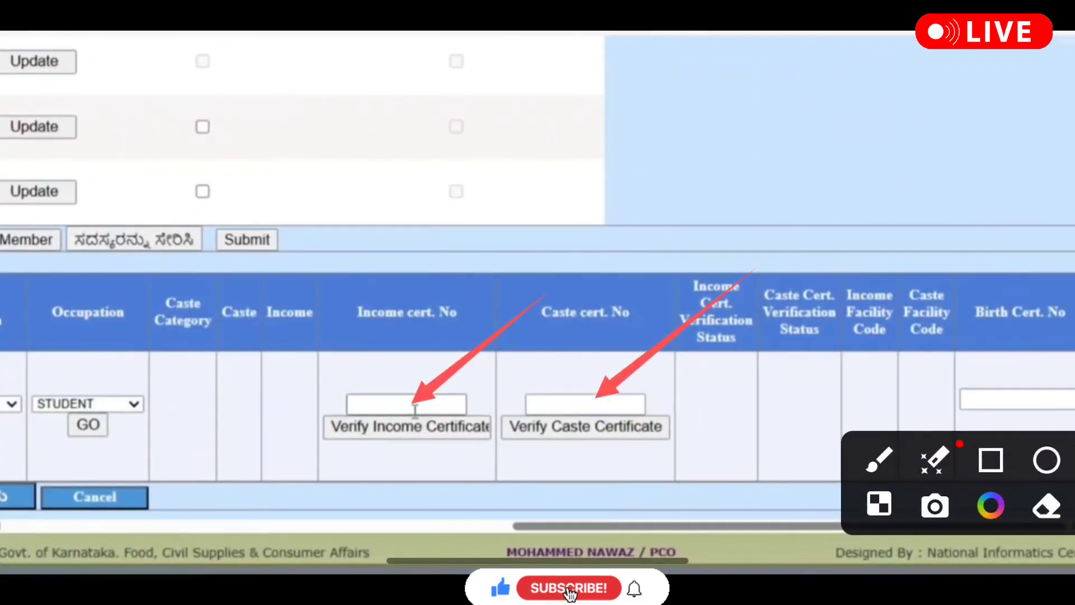
left_click_drag(1052, 266, 1007, 401)
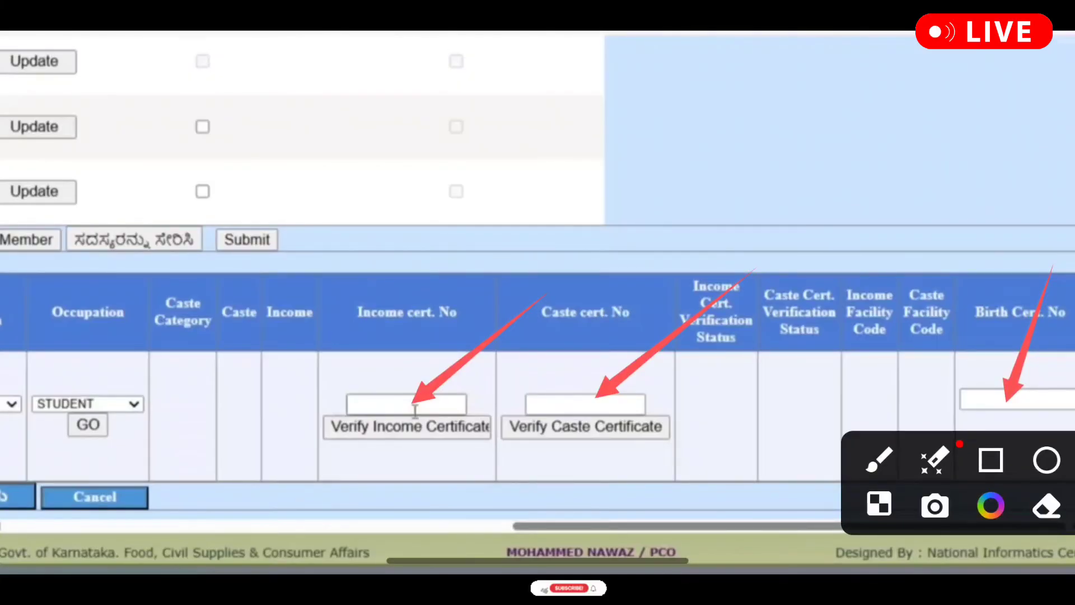
left_click_drag(465, 275, 381, 391)
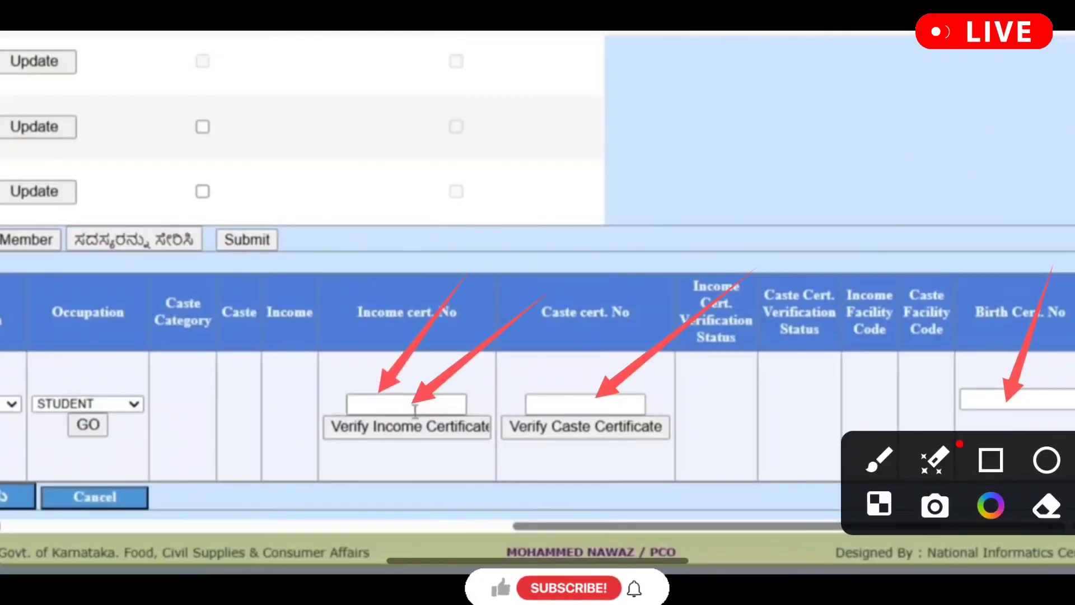
key("Escape")
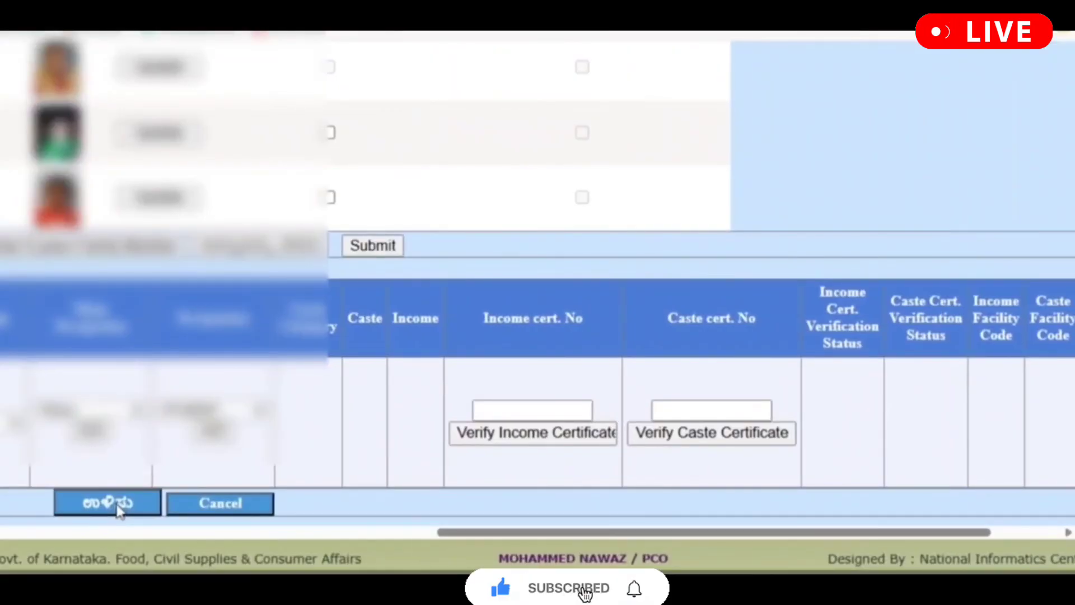
- Try to save the new member's details with the income and caste certificate numbers left blank
left_click(117, 505)
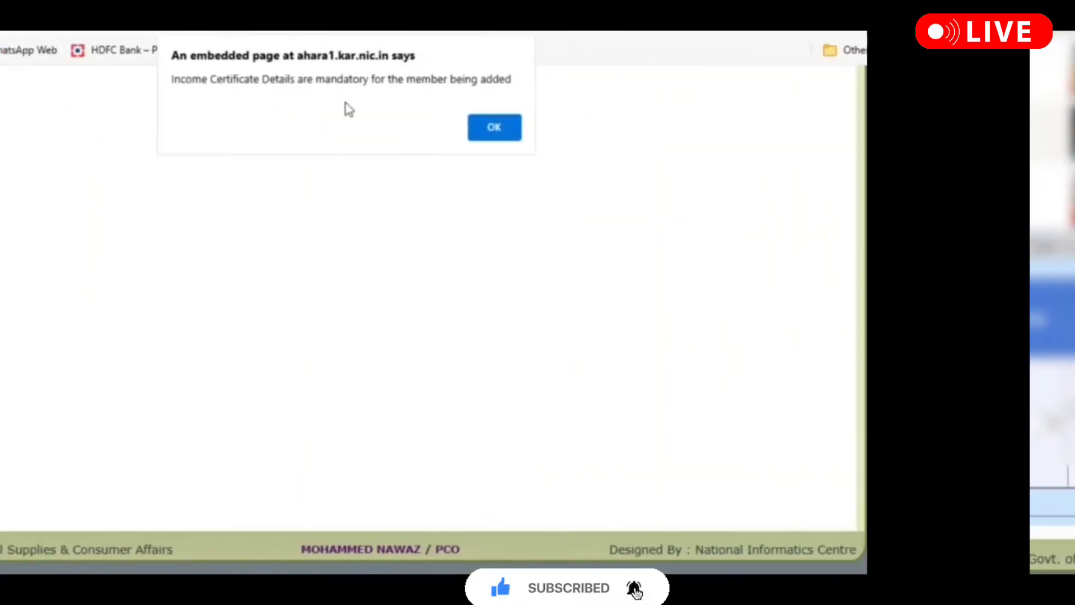